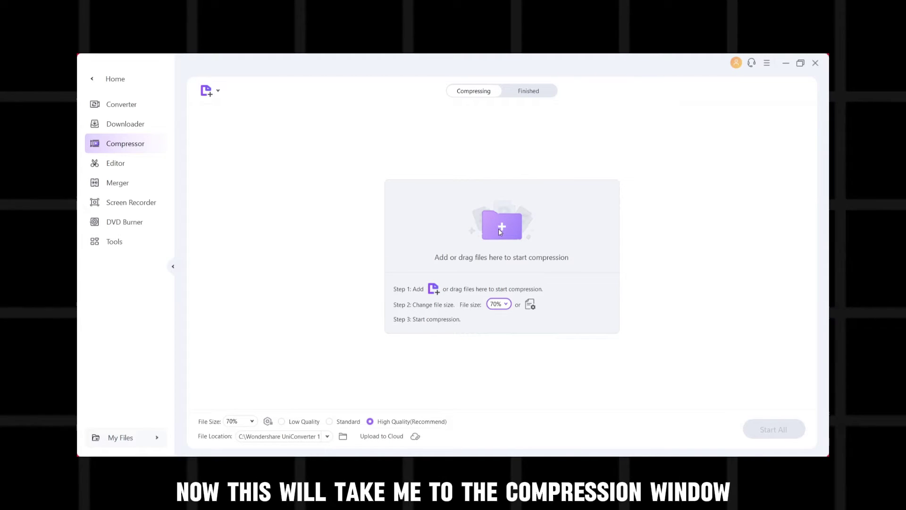
Load the 5120×2880 MP4 video 6635ba59e1f805d942fdfc6b (7.20 MB) into the Compressor
left_click(499, 229)
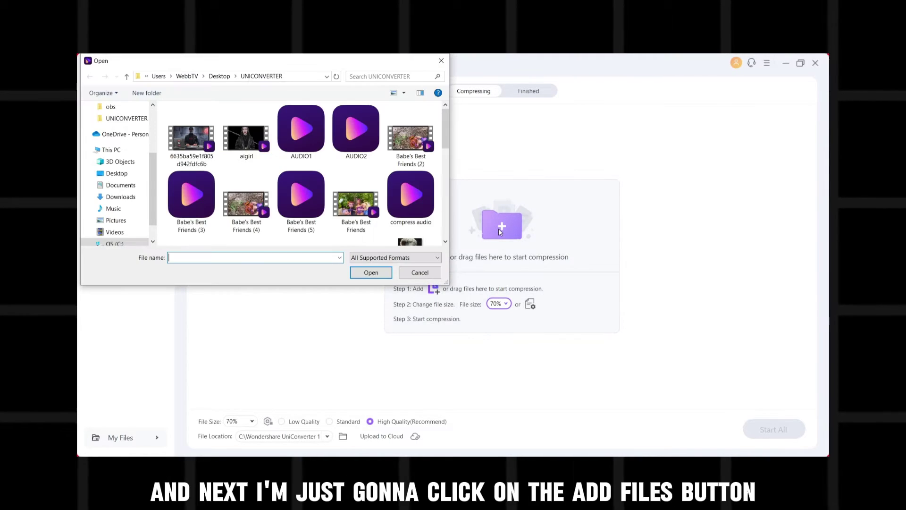
left_click(192, 140)
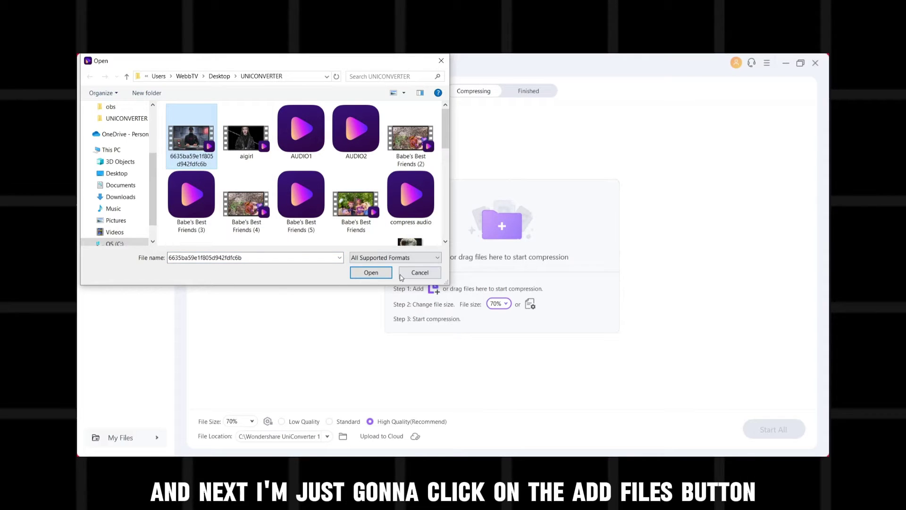
left_click(371, 273)
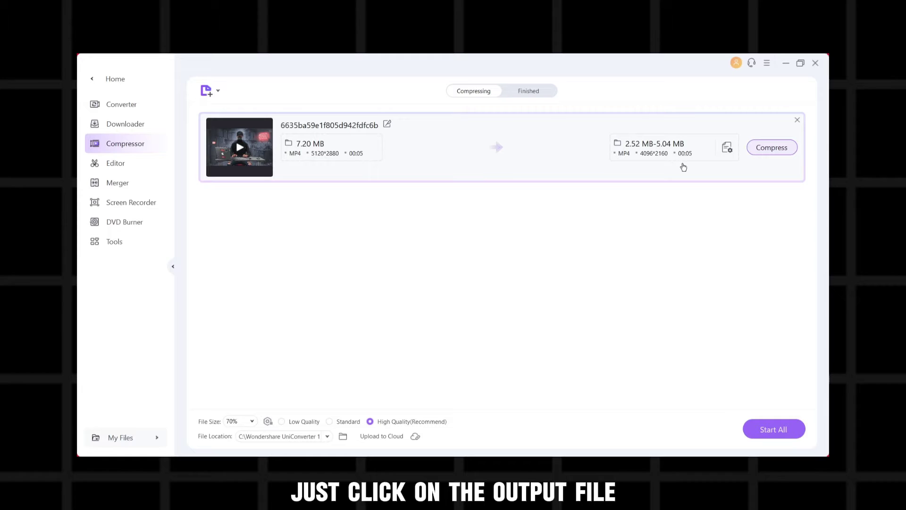
In the compression settings, set quality to 74% (2.66–5.33 MB) and keep MP4 as the format
left_click(655, 144)
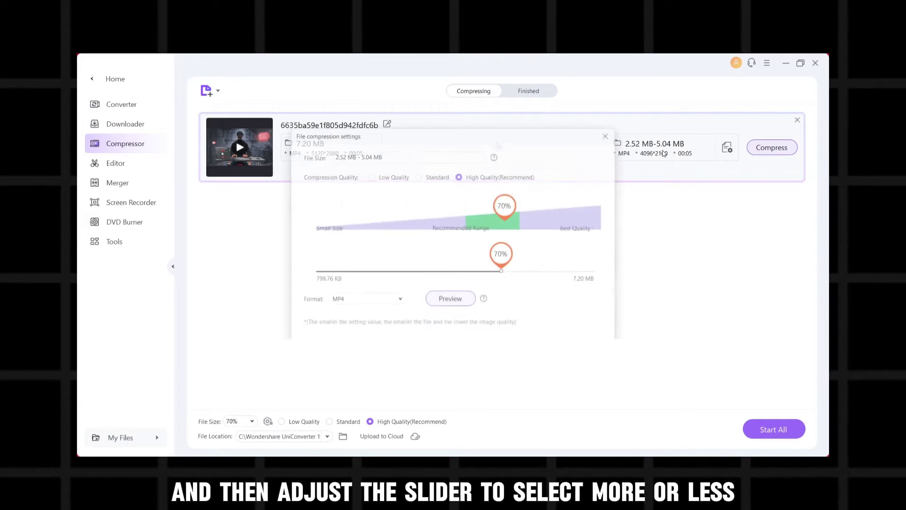
left_click_drag(494, 223, 568, 225)
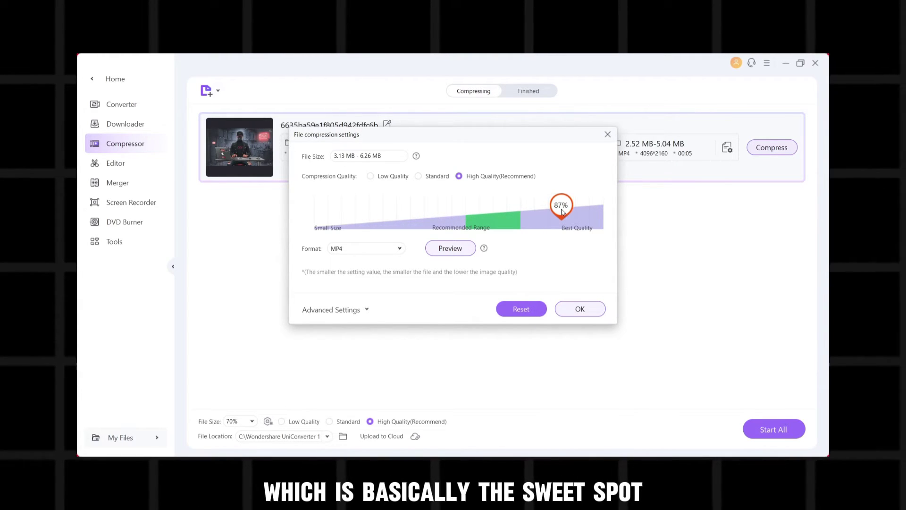
left_click_drag(587, 217, 528, 243)
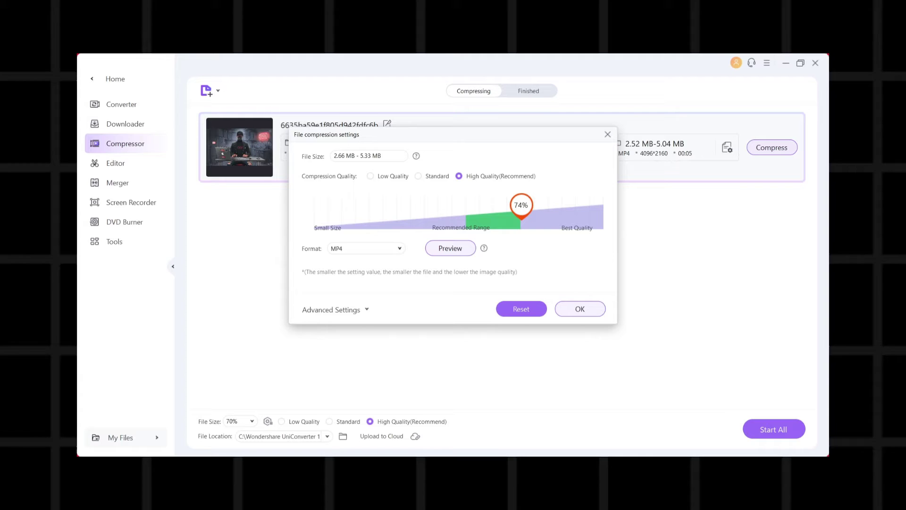
left_click(377, 251)
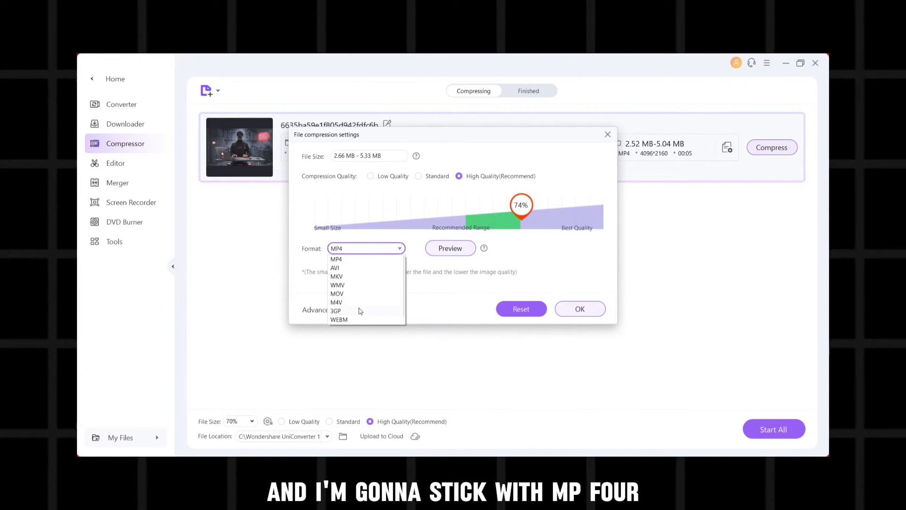
left_click(352, 260)
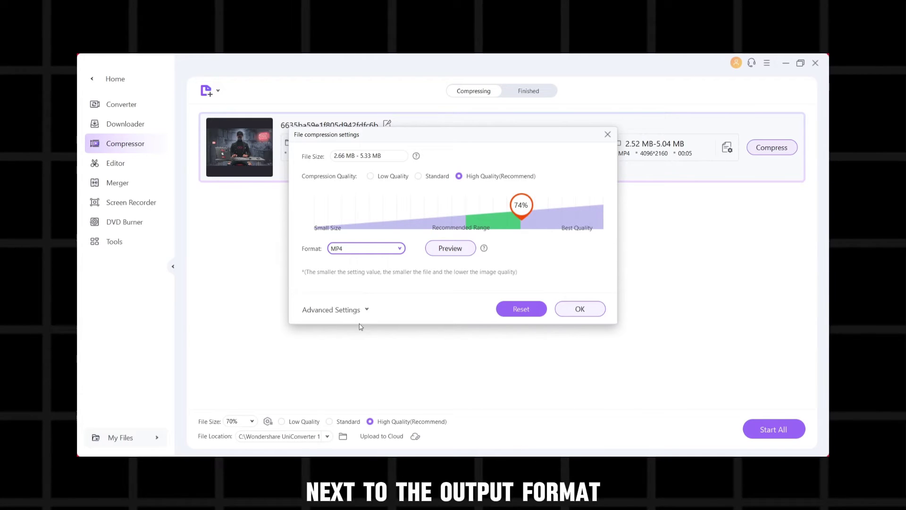
In Advanced Settings, set the video encoder to H264, keeping variable bitrate and automatic frame rate
left_click(366, 311)
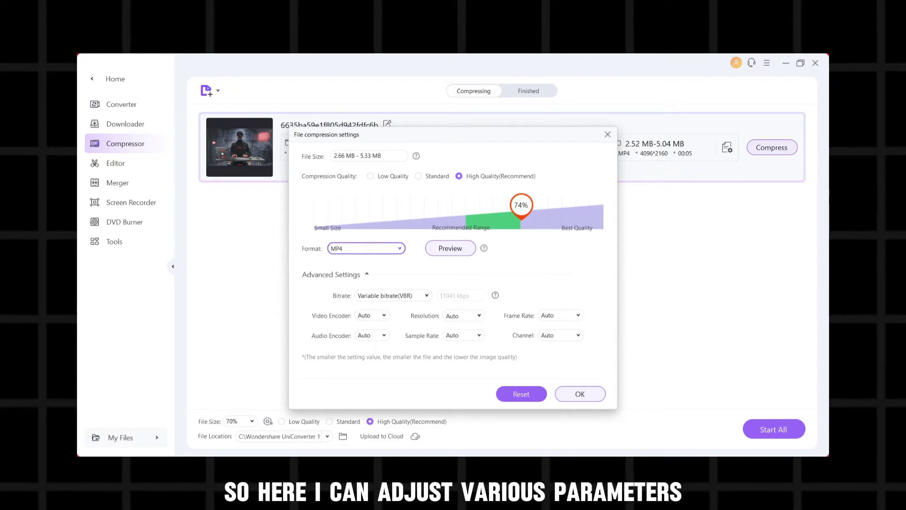
left_click(383, 336)
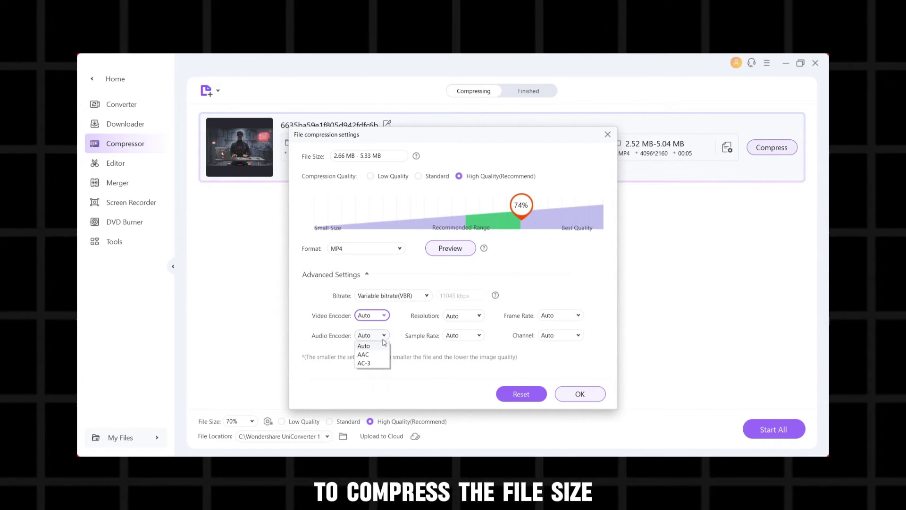
left_click(459, 316)
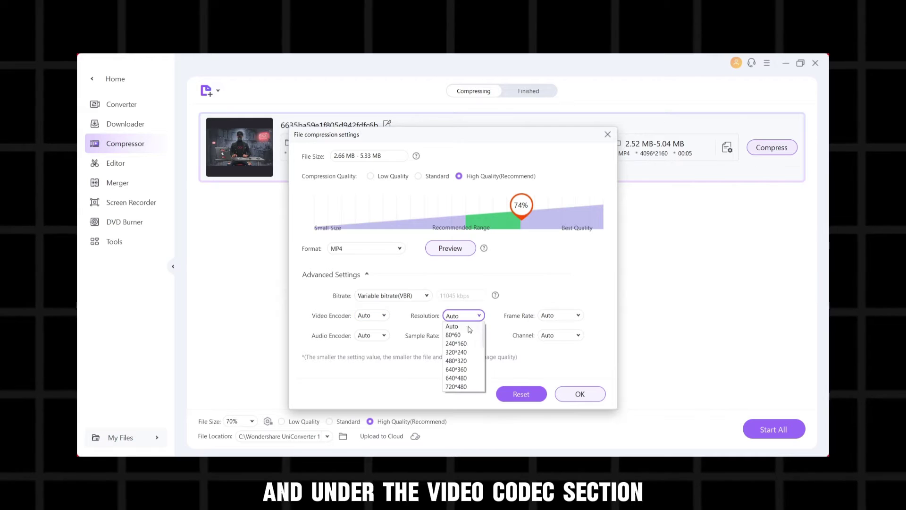
left_click(378, 316)
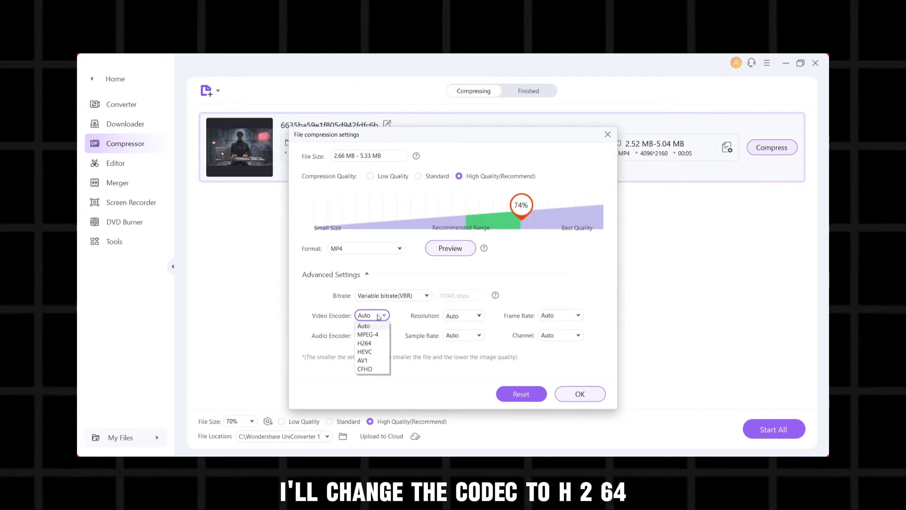
left_click(366, 343)
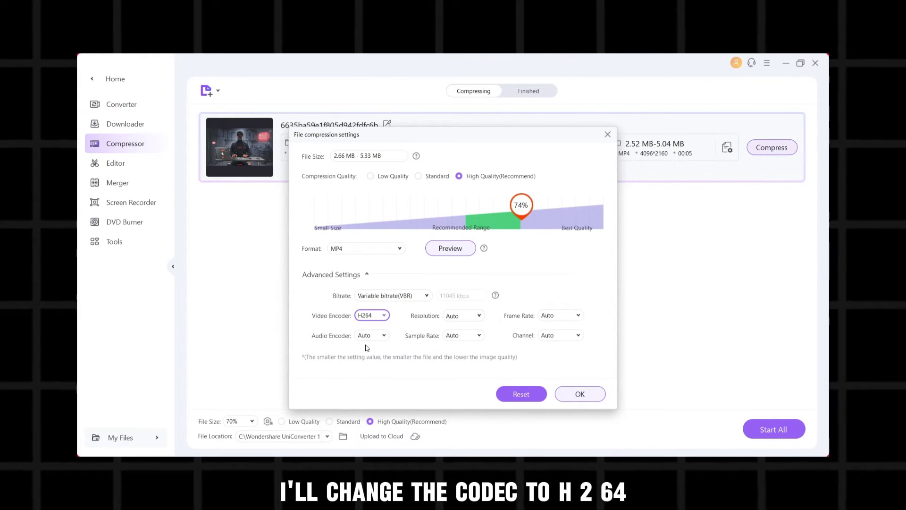
left_click(409, 296)
left_click(411, 297)
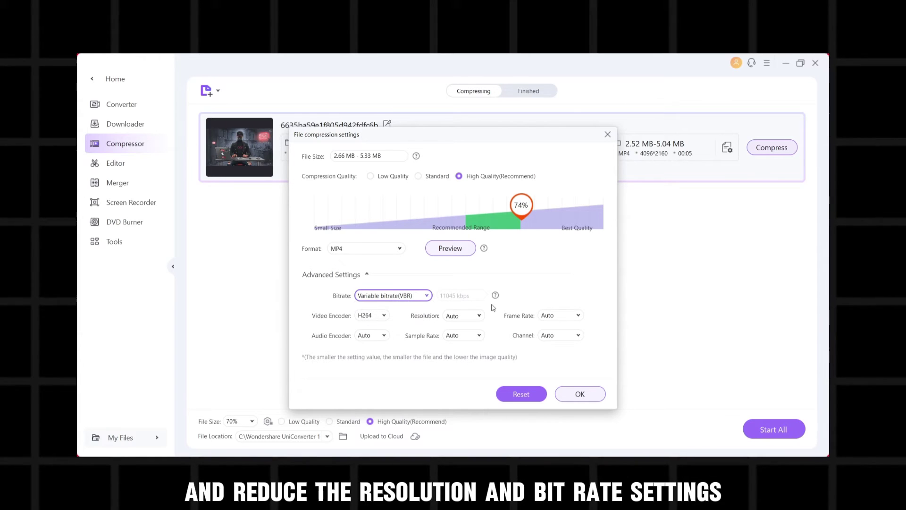
left_click(559, 316)
left_click(559, 326)
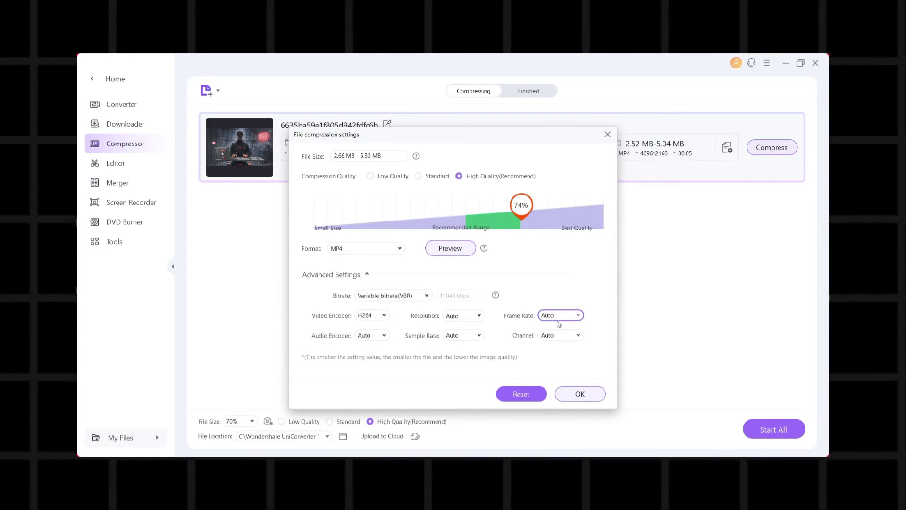
Set the resolution to 1920*1080, keep the automatic sample rate, and apply the settings
left_click(462, 315)
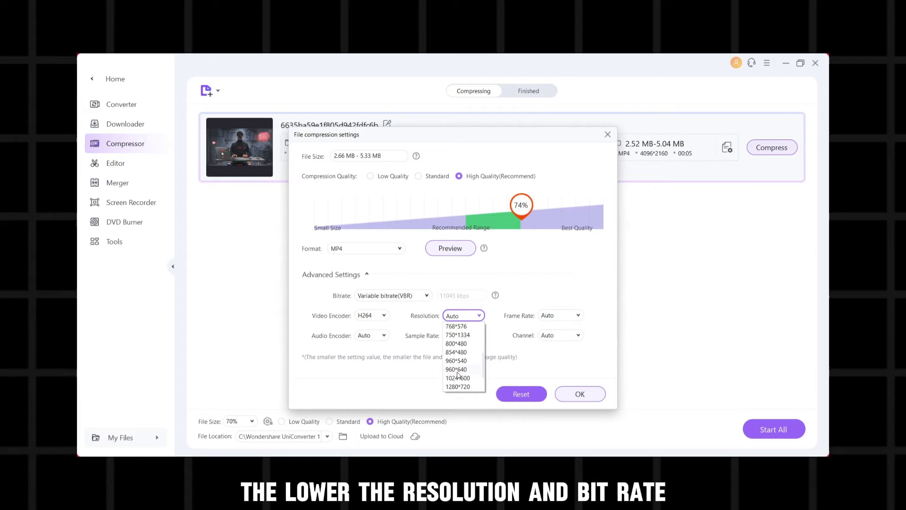
scroll(461, 373, "down", 3)
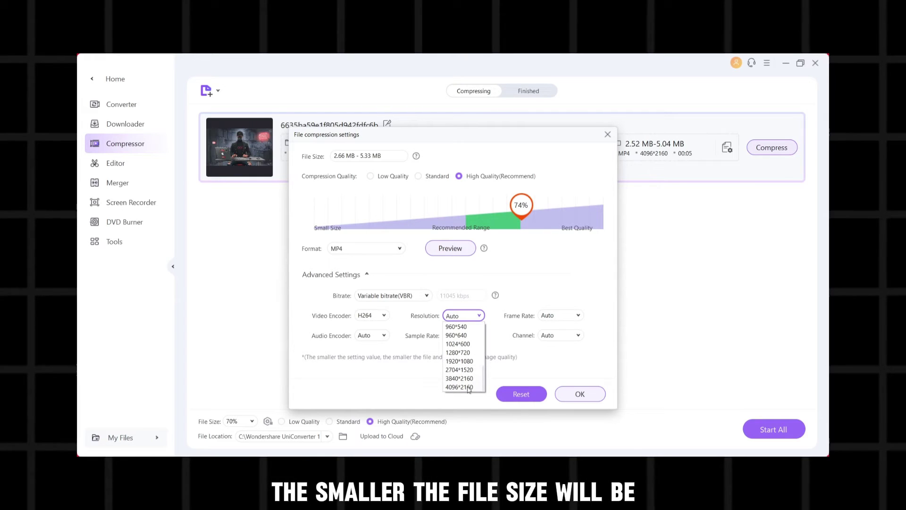
left_click(468, 362)
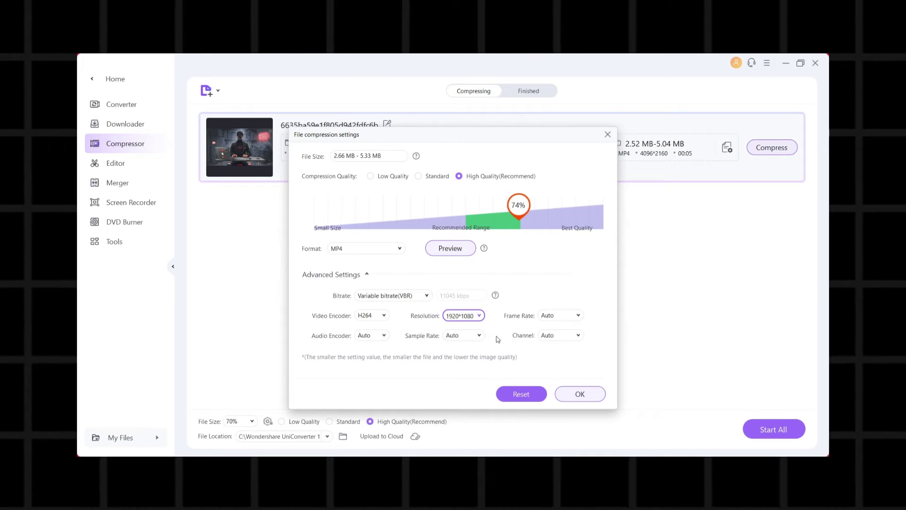
left_click(470, 336)
left_click(461, 349)
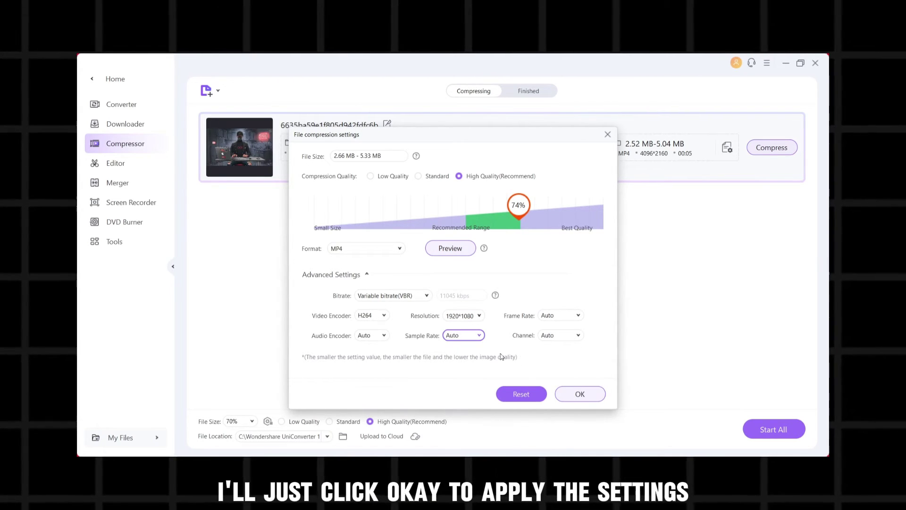
left_click(472, 336)
left_click(460, 349)
left_click(581, 396)
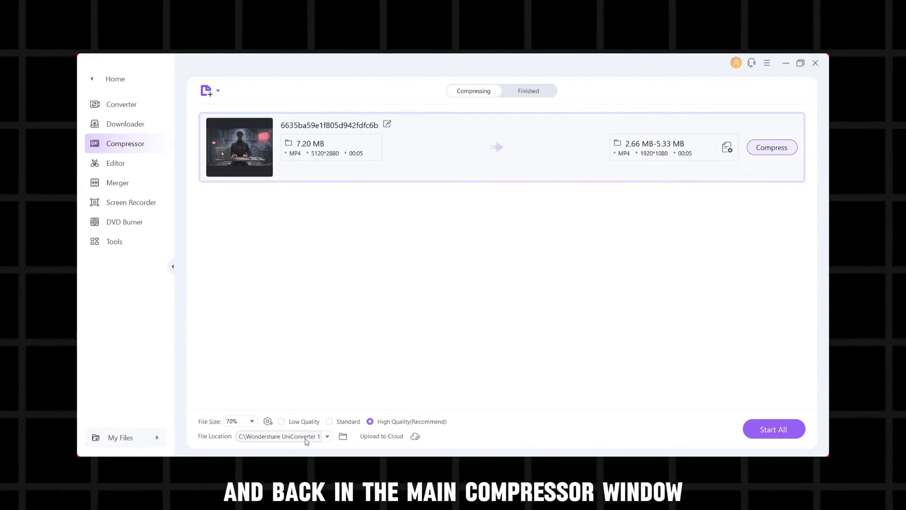
Choose the Desktop's UNICONVERTER folder as the file location for compressed output
left_click(327, 436)
left_click(360, 389)
left_click(330, 435)
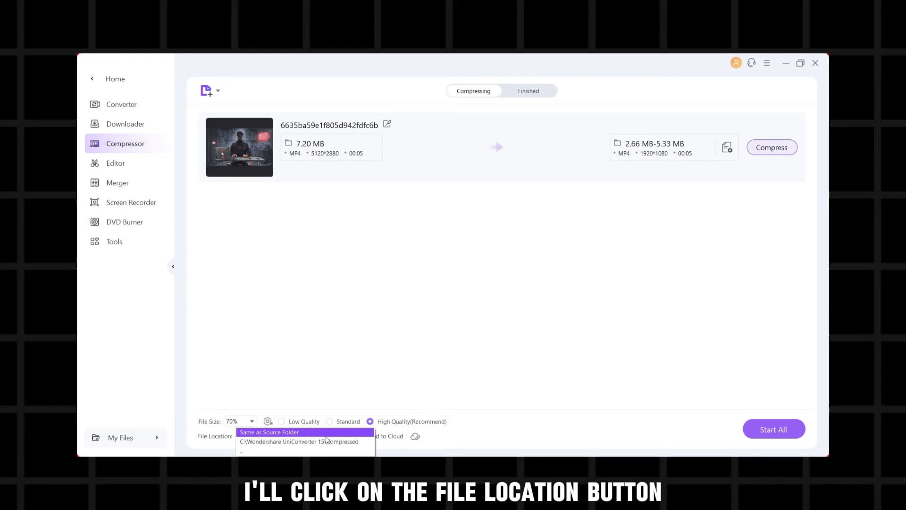
left_click(296, 452)
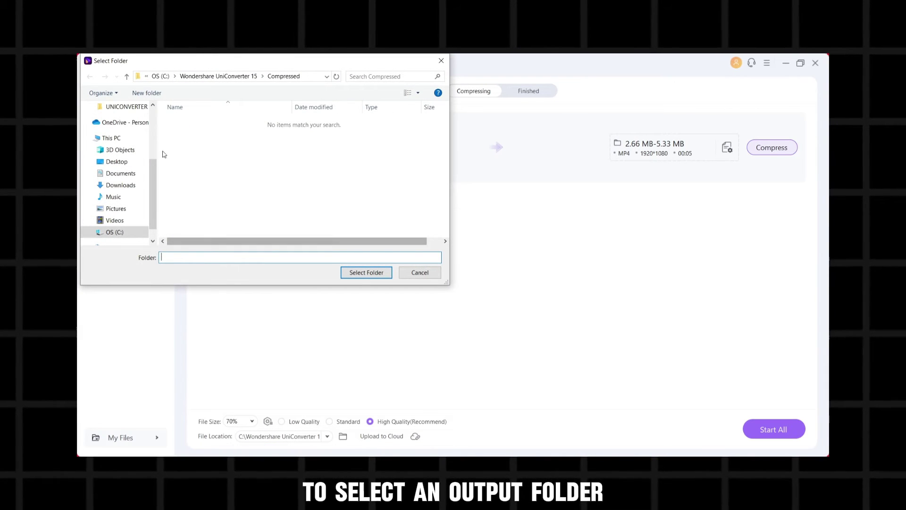
left_click(126, 108)
left_click(367, 273)
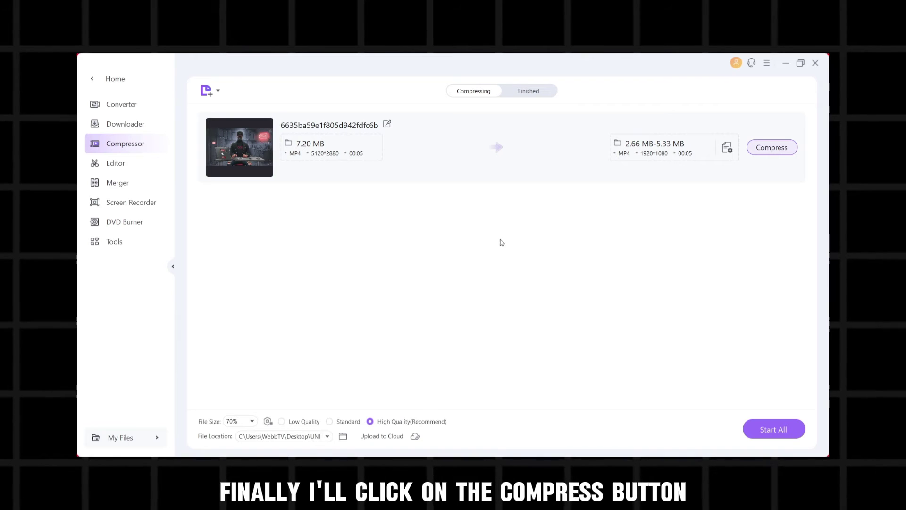
Start compressing the video to the 1920×1080 H264 MP4 output
left_click(780, 151)
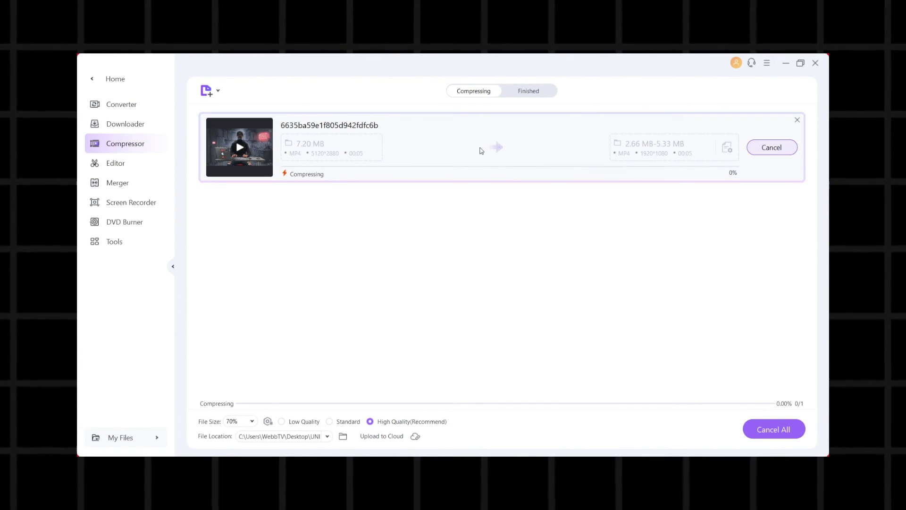